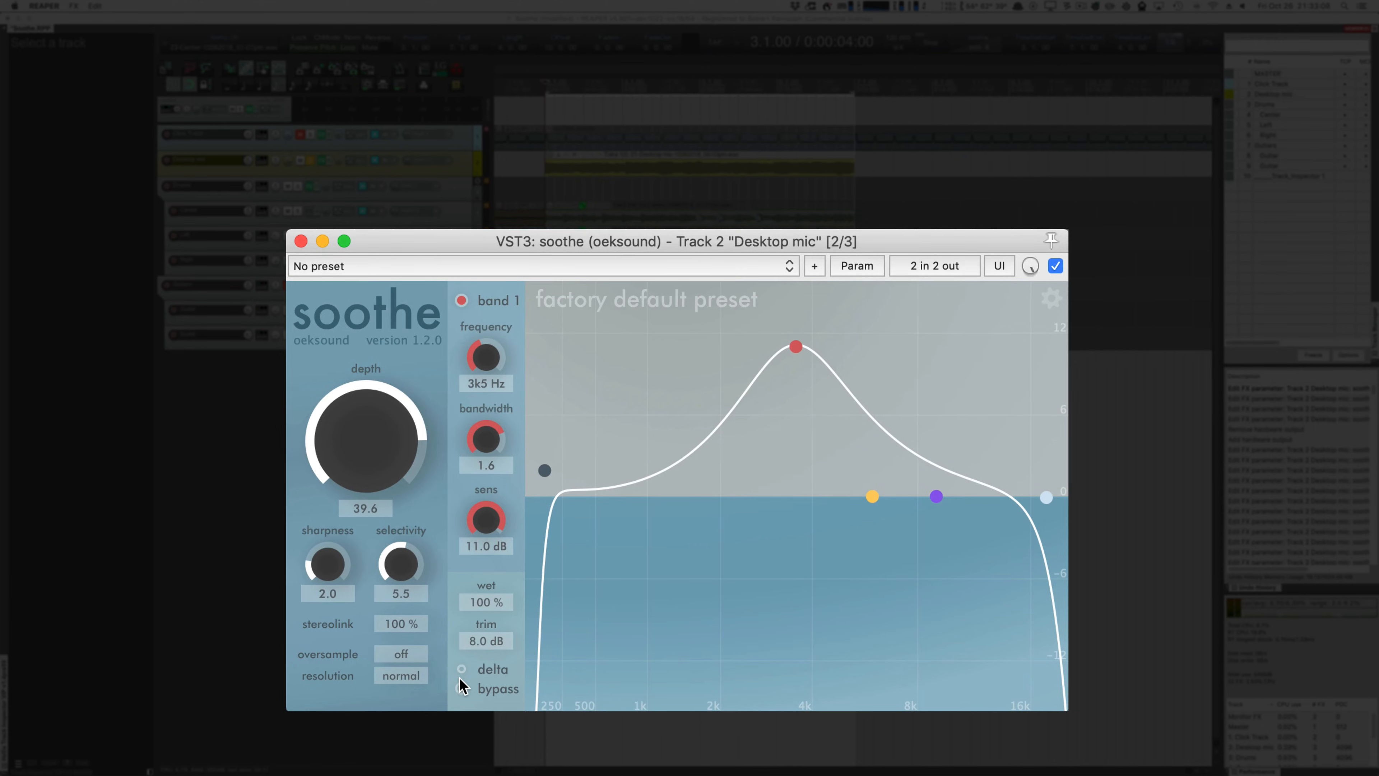
Step: Play the looped section and repeatedly toggle soothe's bypass on the Desktop mic track to compare processed and unprocessed sound
key(space)
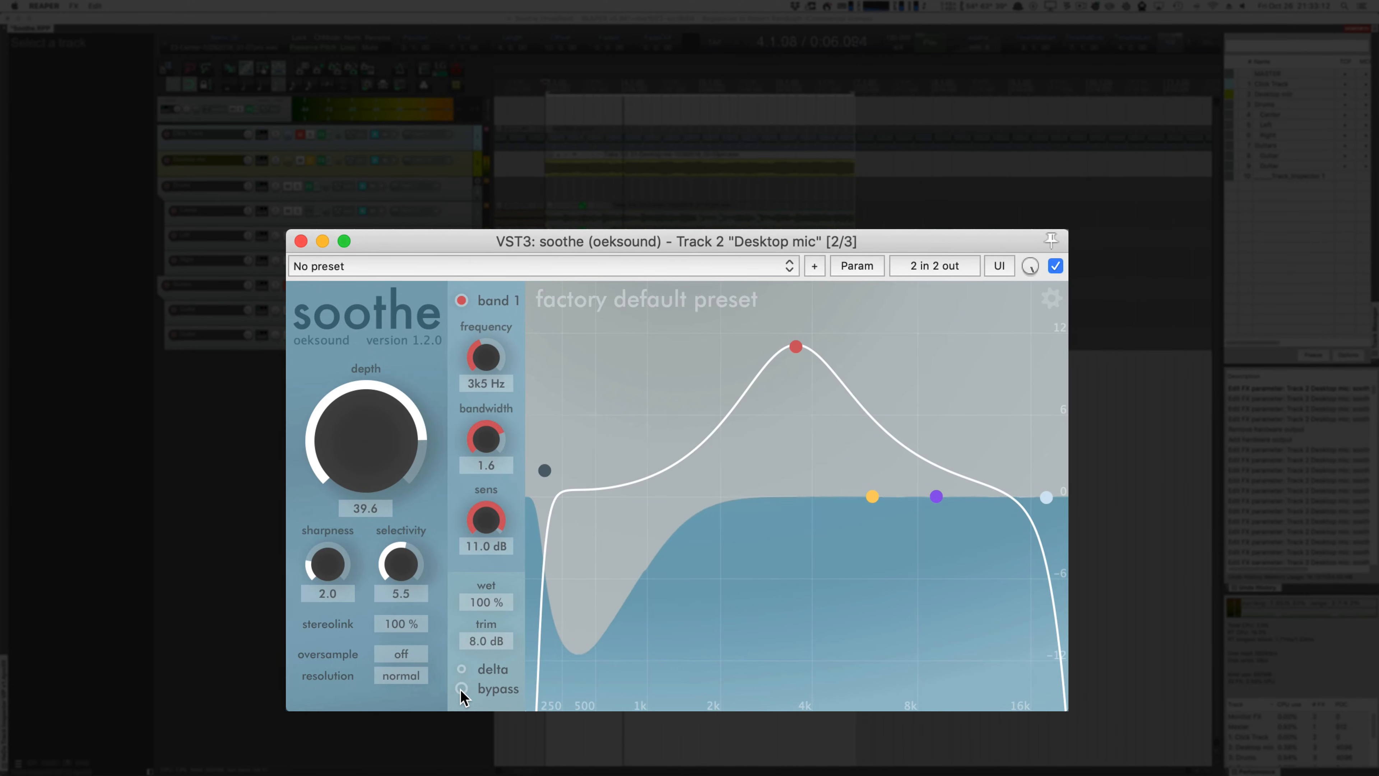
click(461, 688)
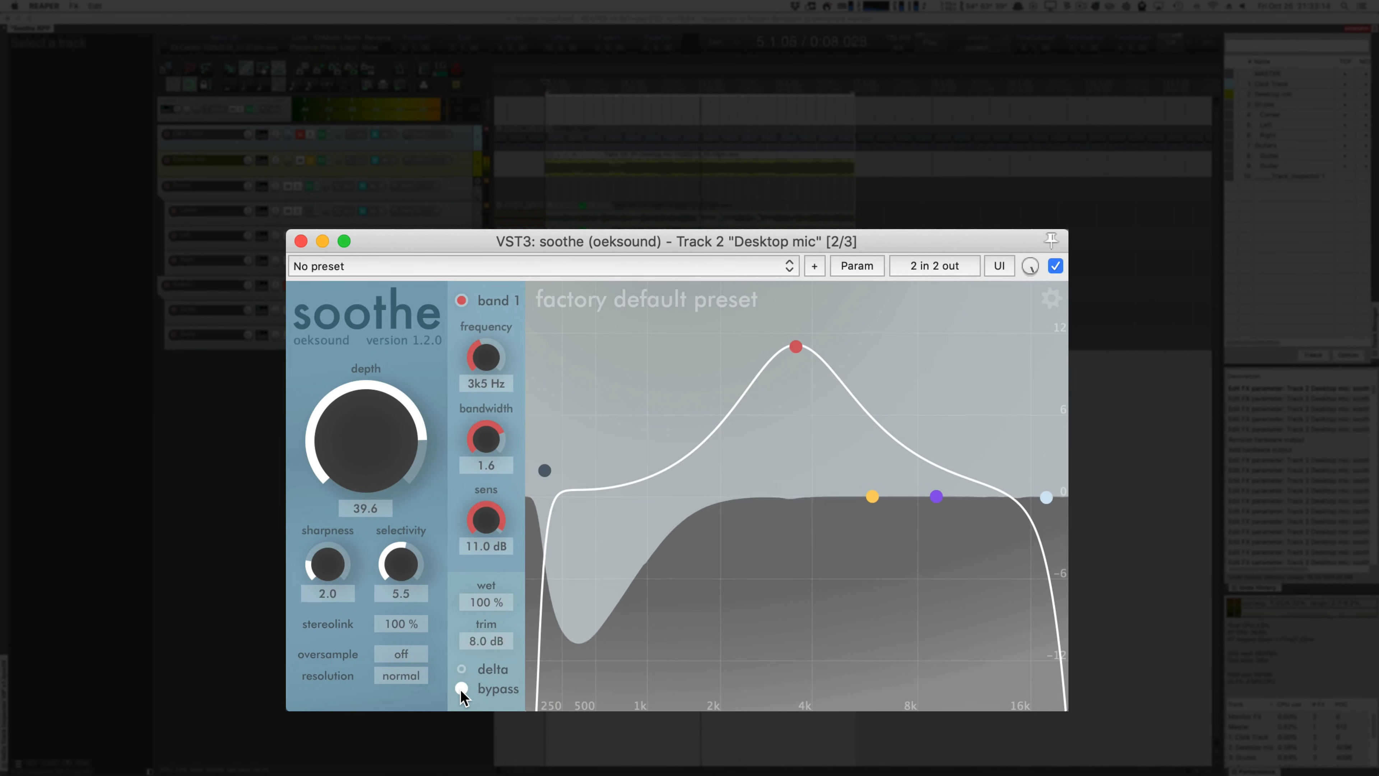
click(461, 688)
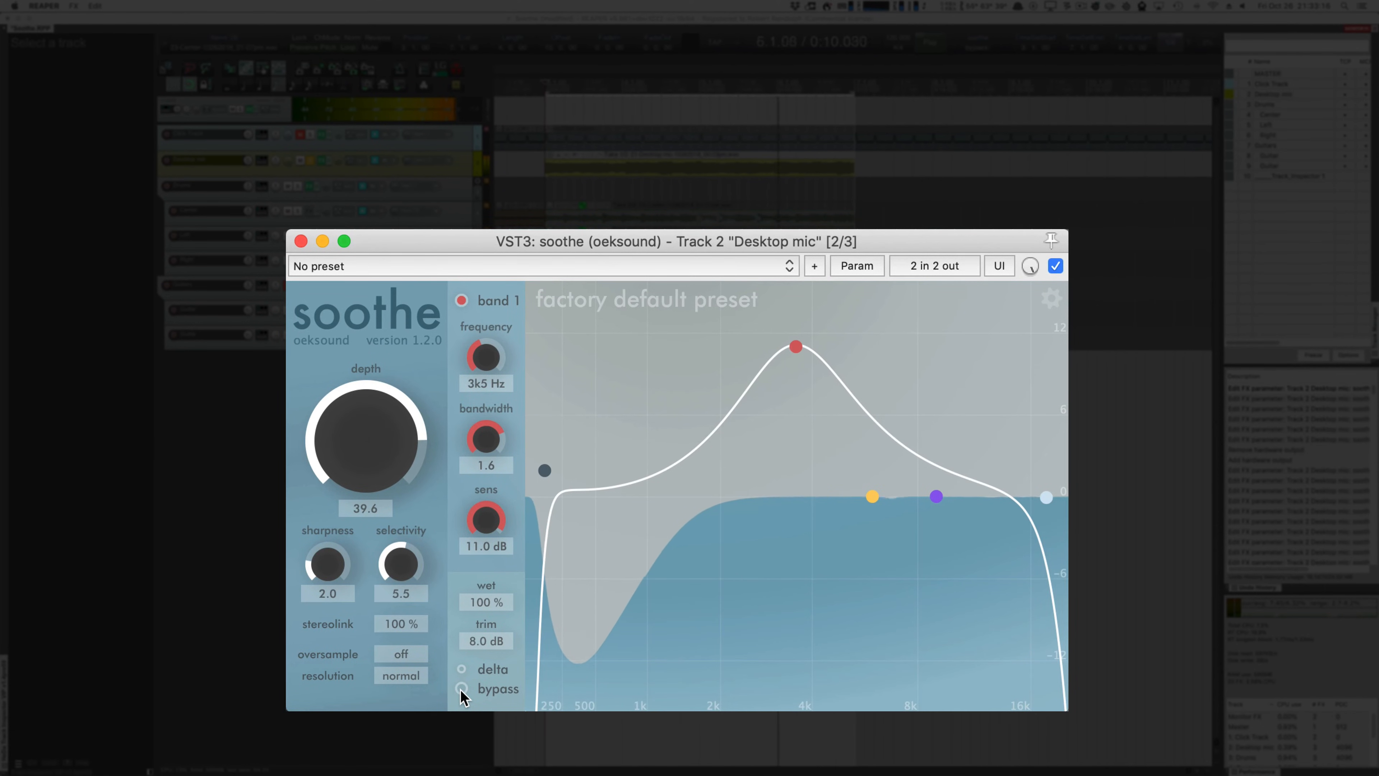
click(461, 689)
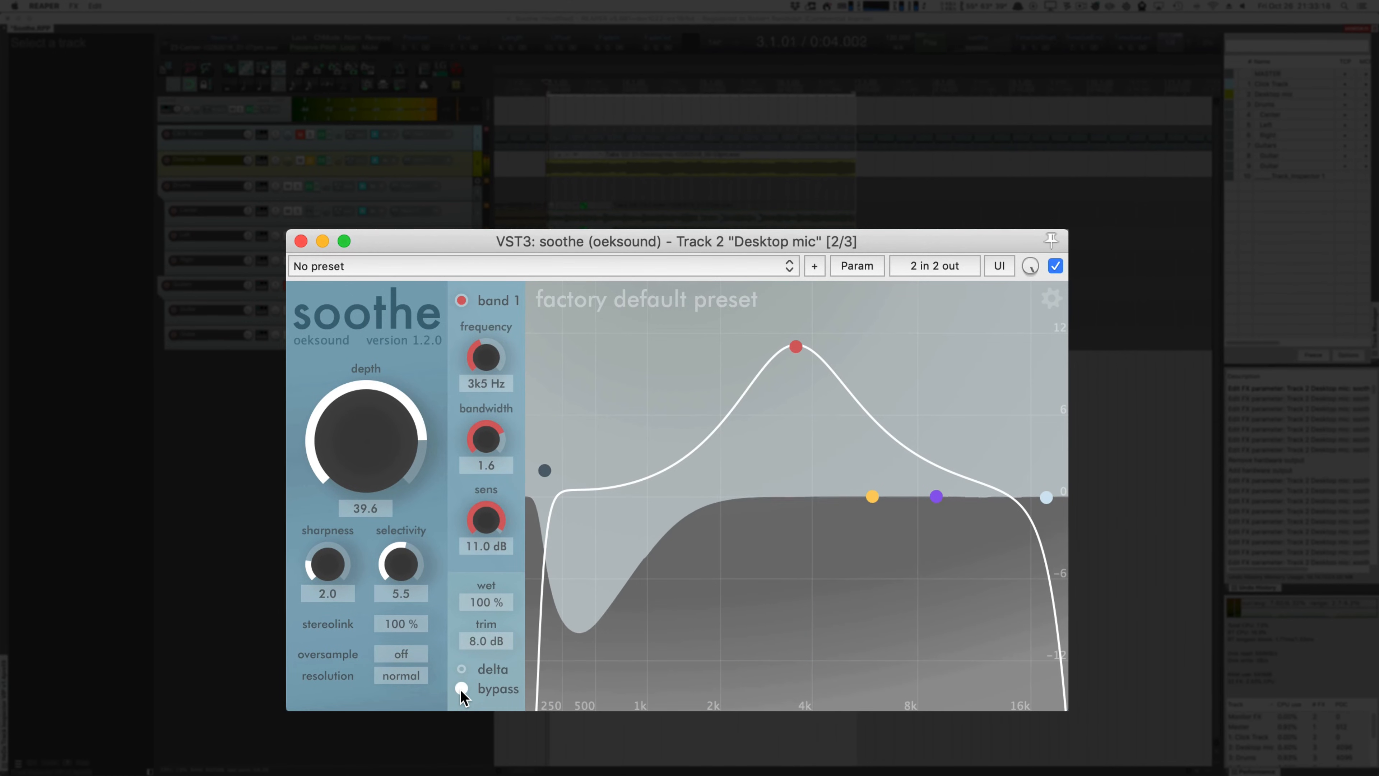
click(461, 689)
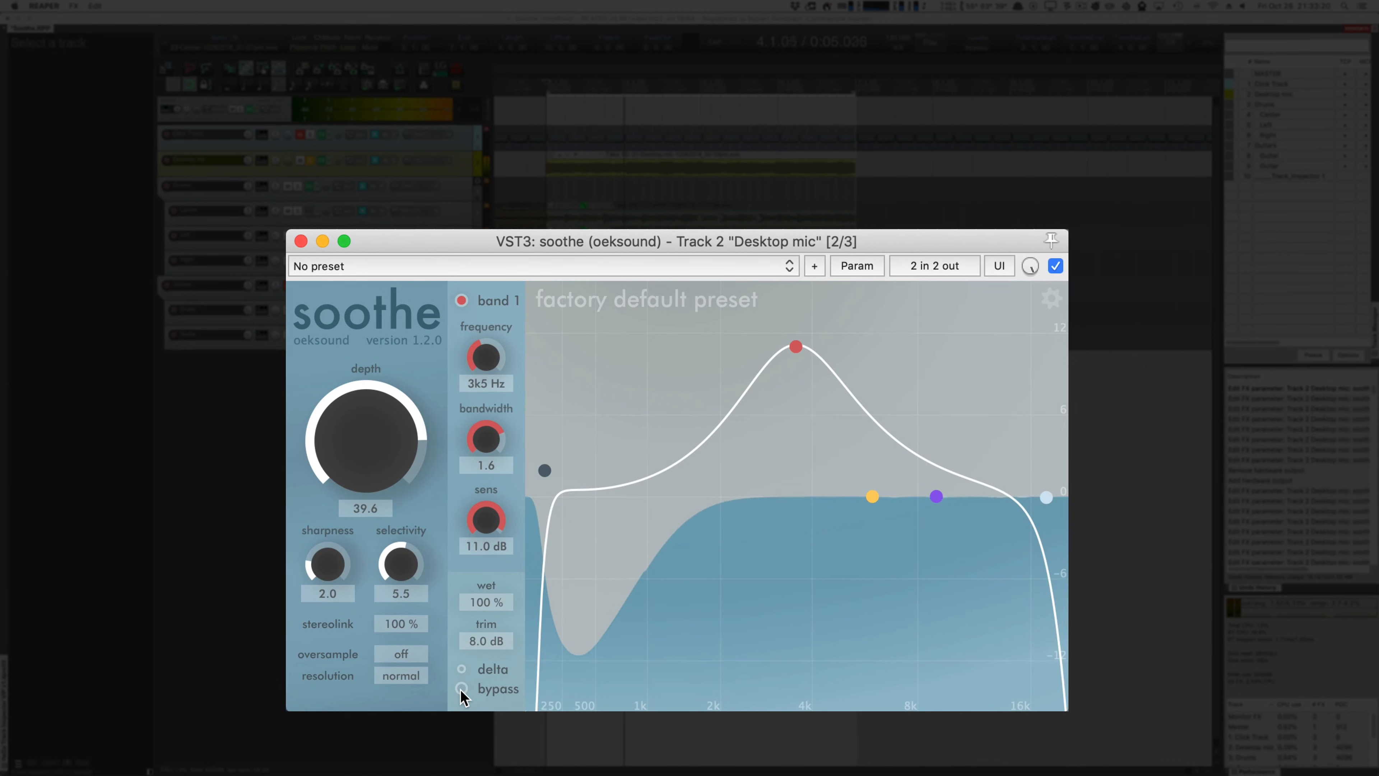
click(461, 689)
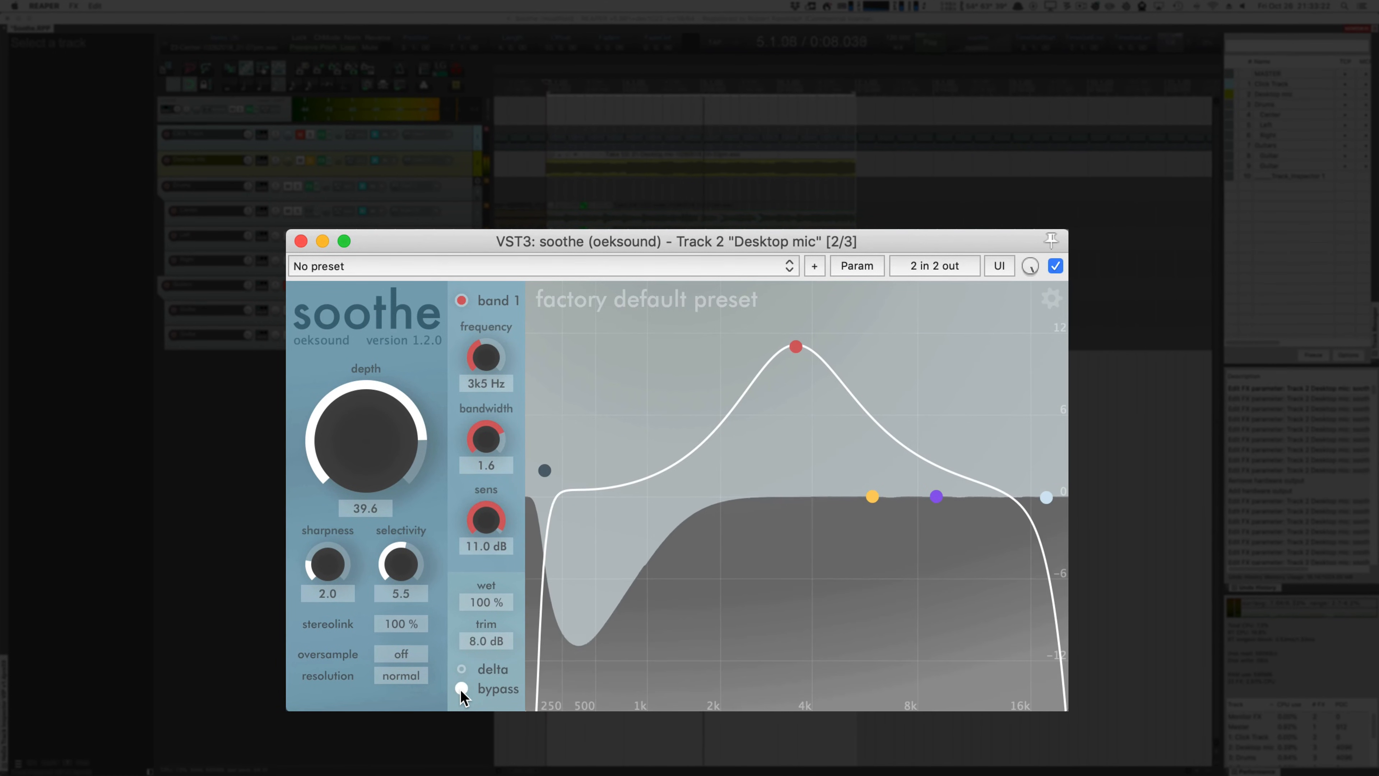
click(461, 689)
click(461, 689)
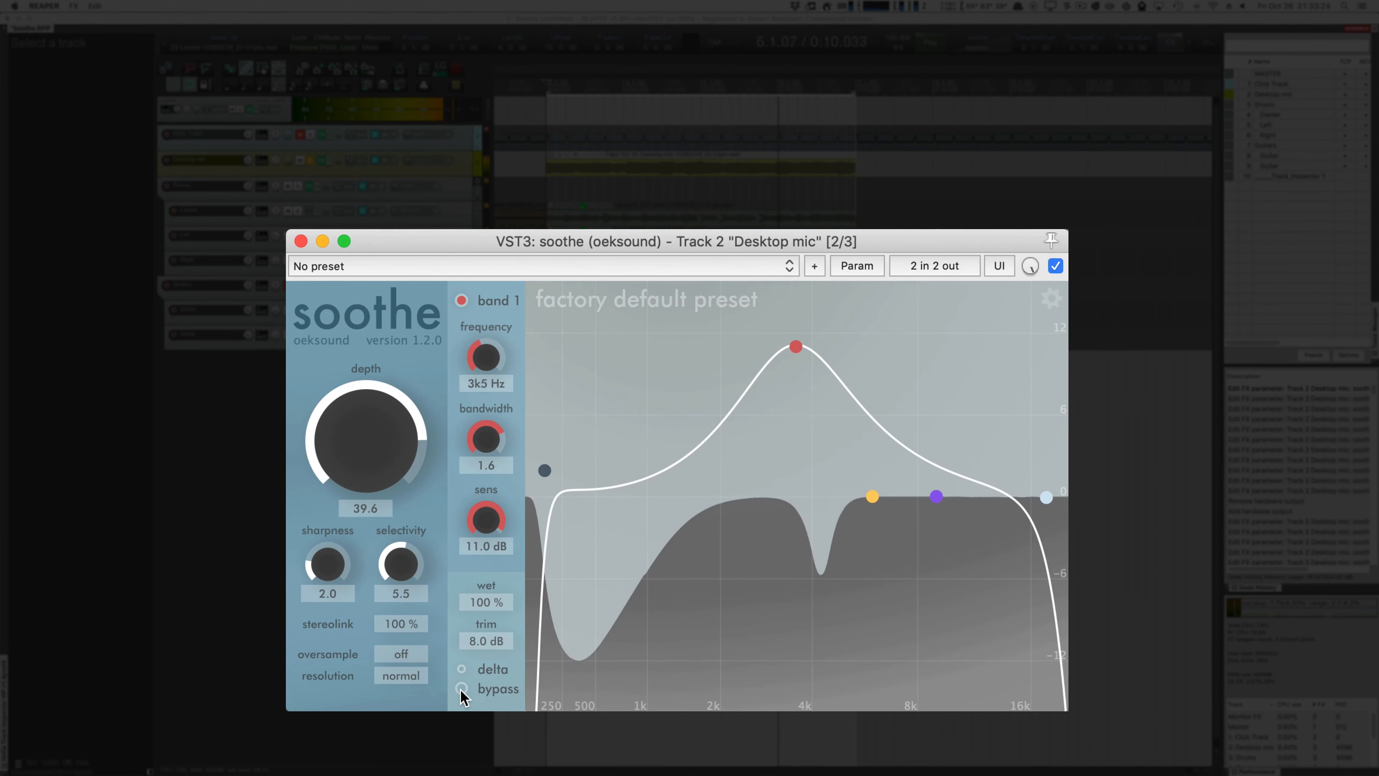
click(461, 689)
click(461, 688)
click(461, 688)
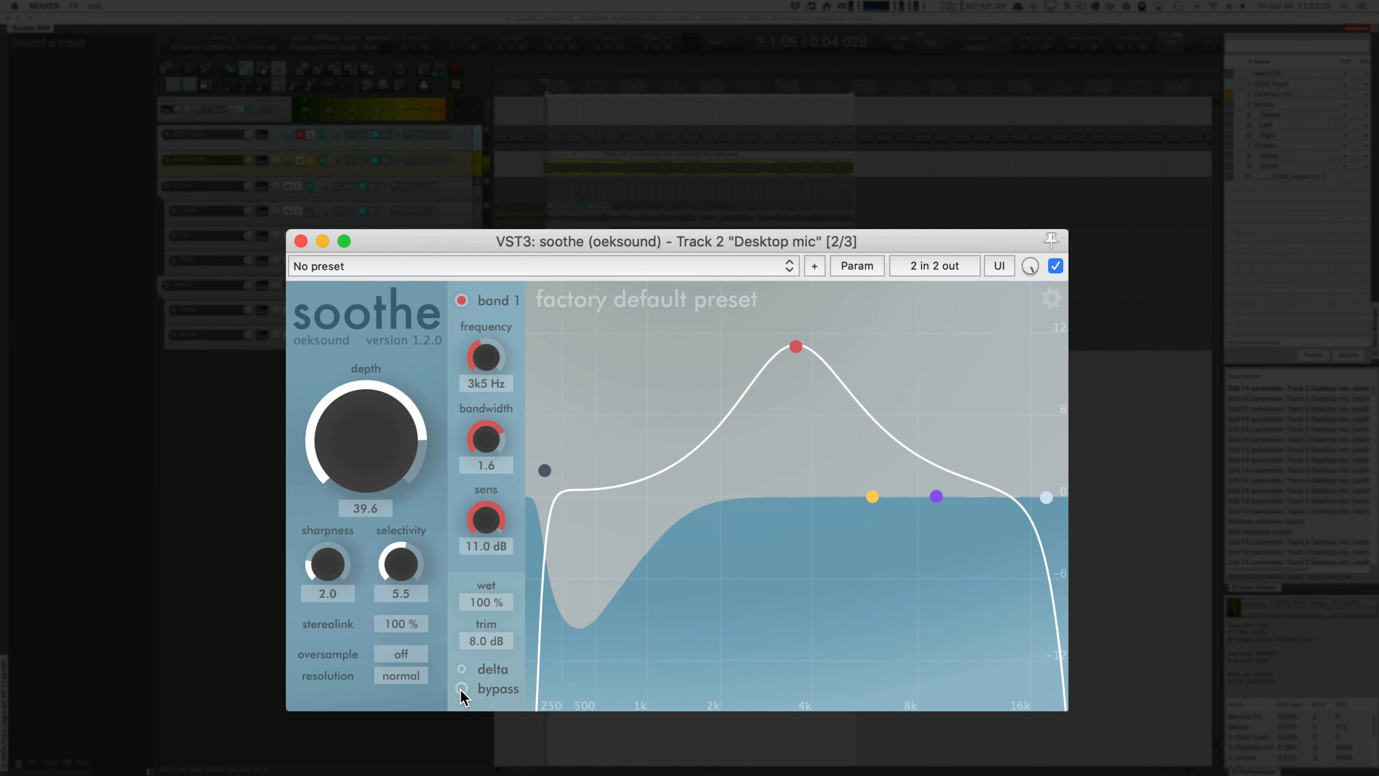
click(461, 688)
click(461, 689)
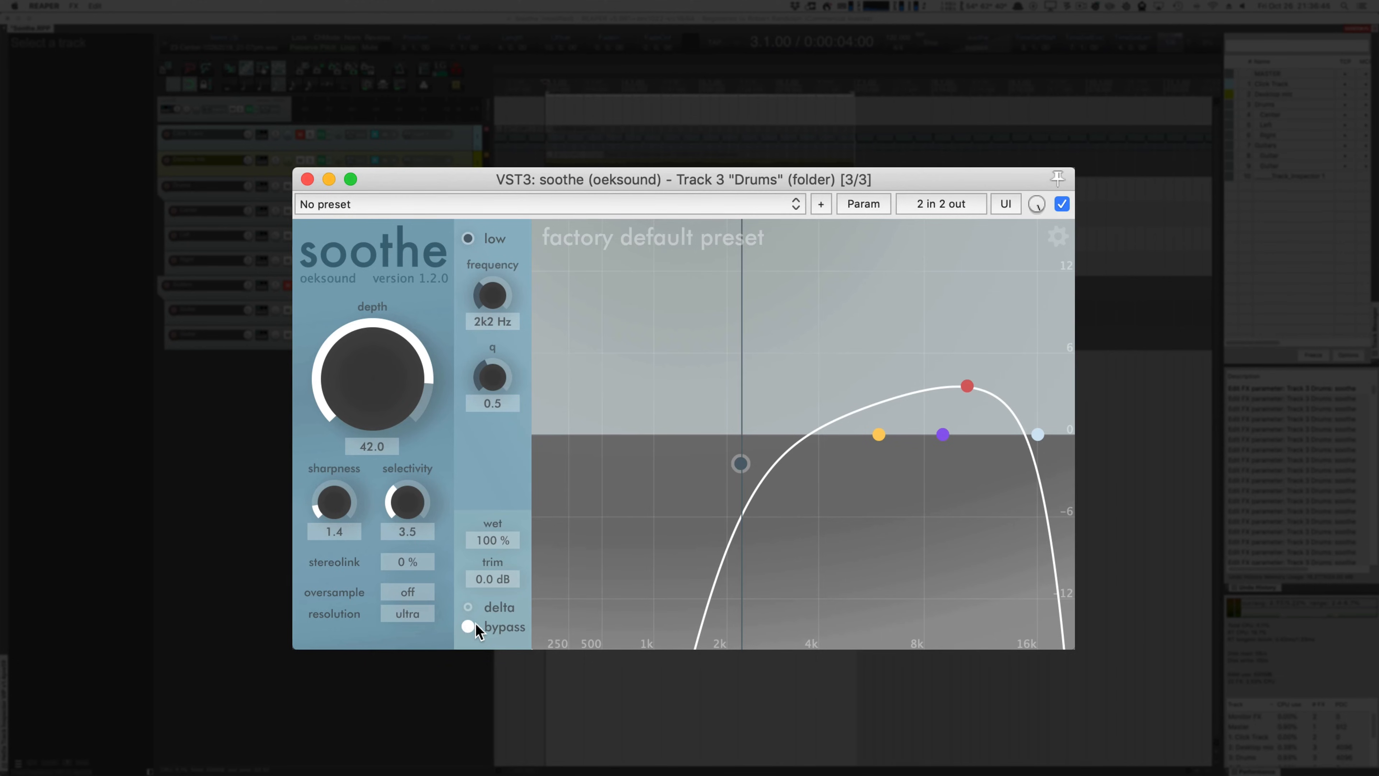
Step: Audition the Drums folder track in playback, switching soothe's bypass off and on to compare, ending with soothe active, and stop playback
key(space)
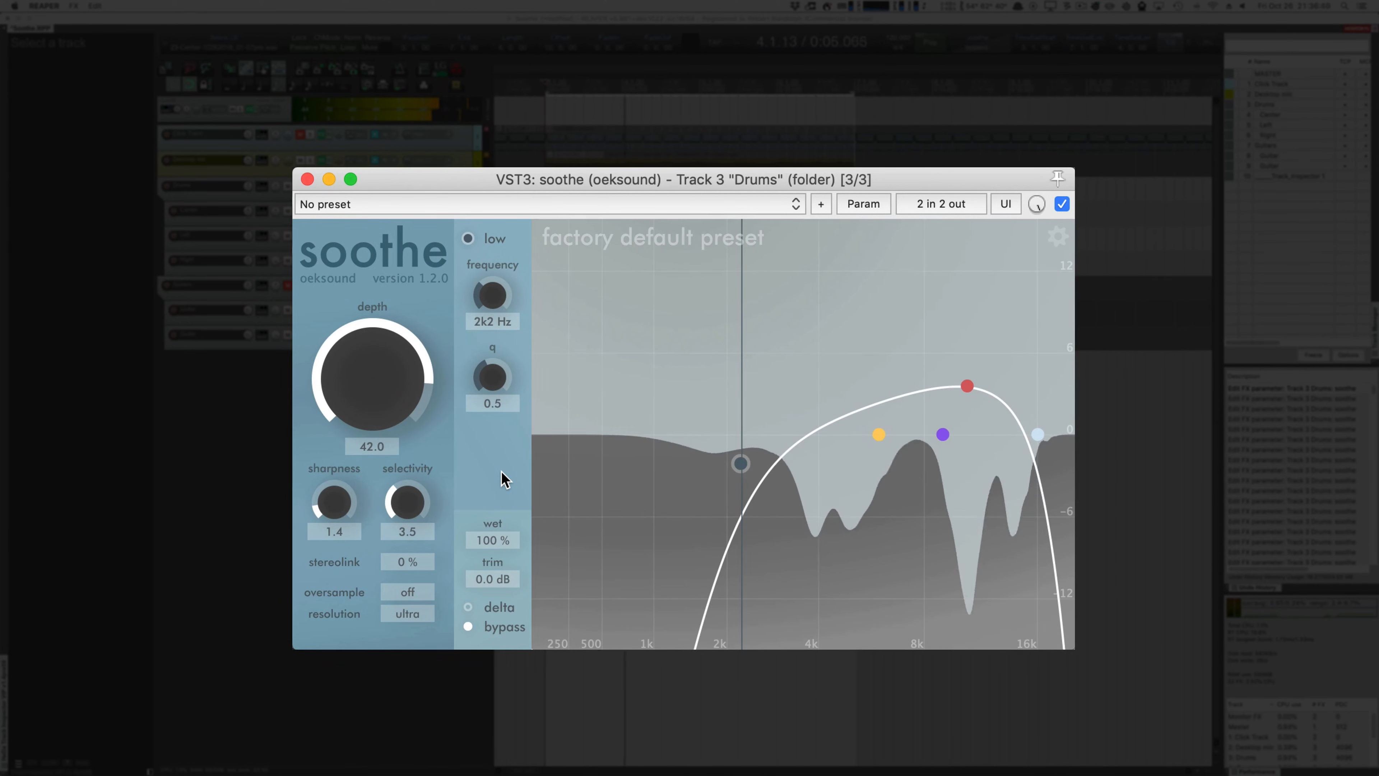
click(467, 627)
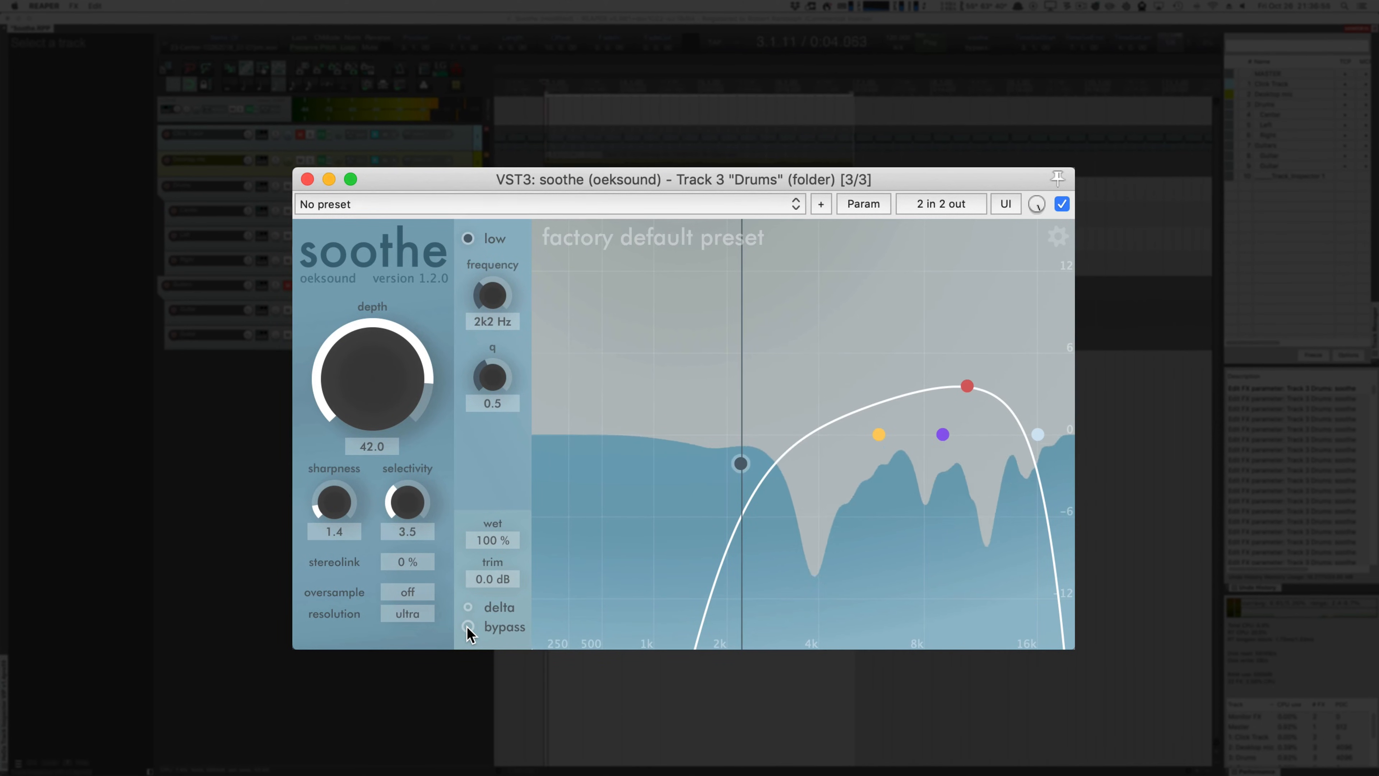
click(467, 627)
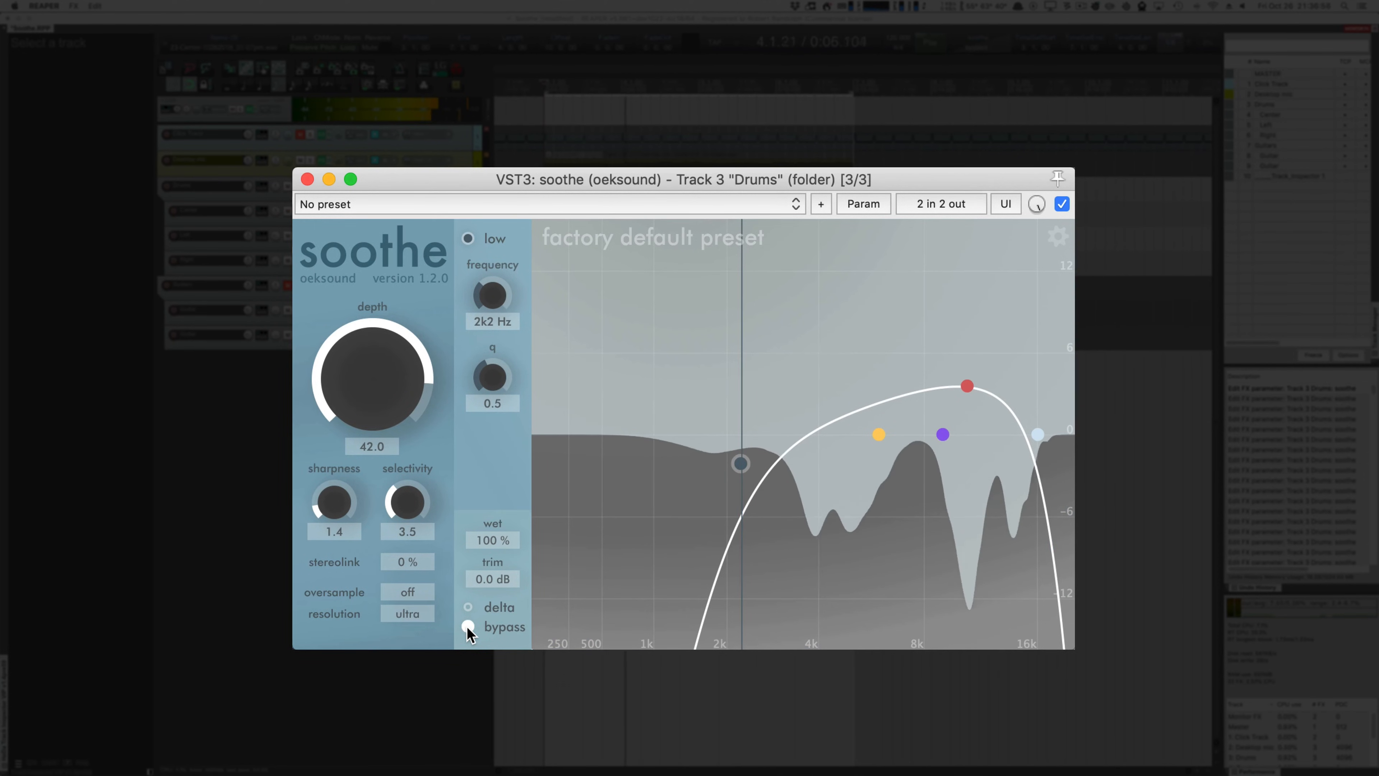
click(467, 627)
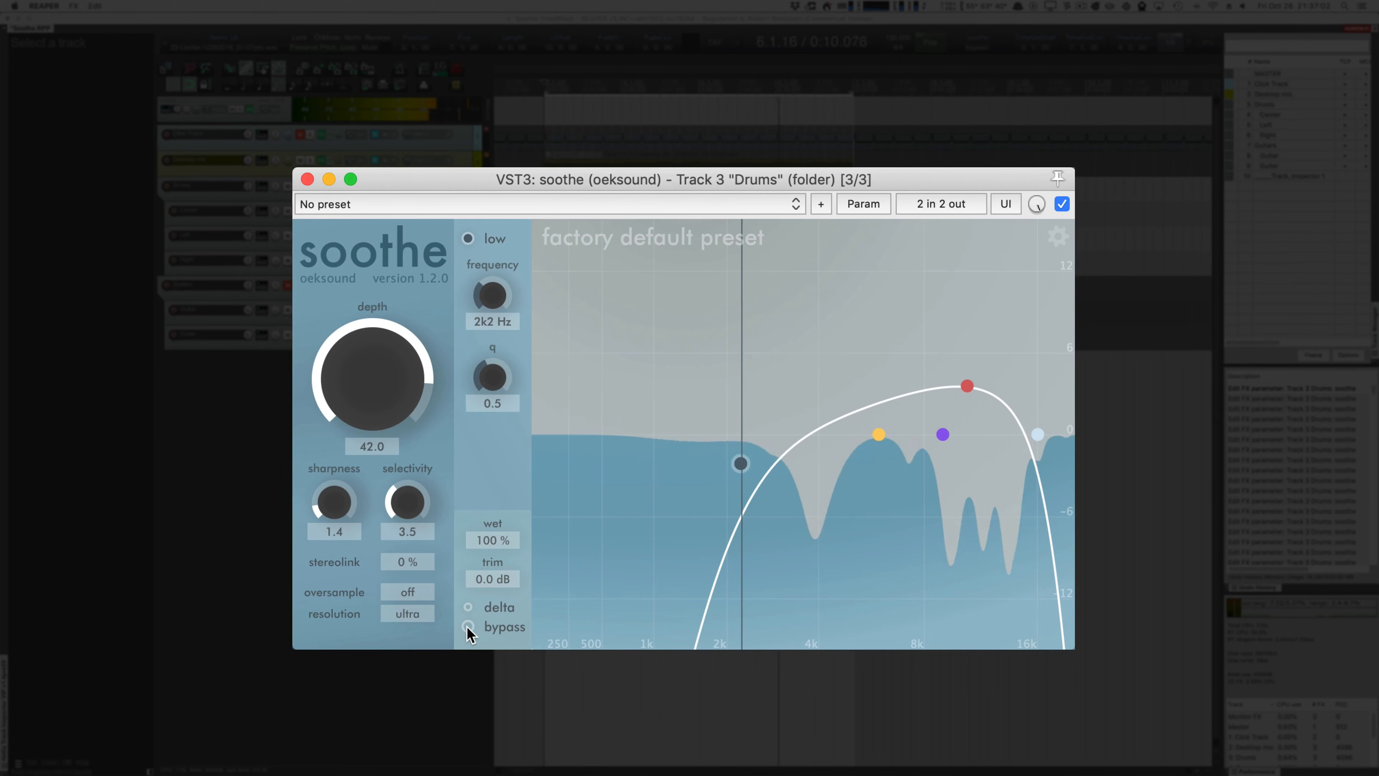
click(467, 627)
click(467, 627)
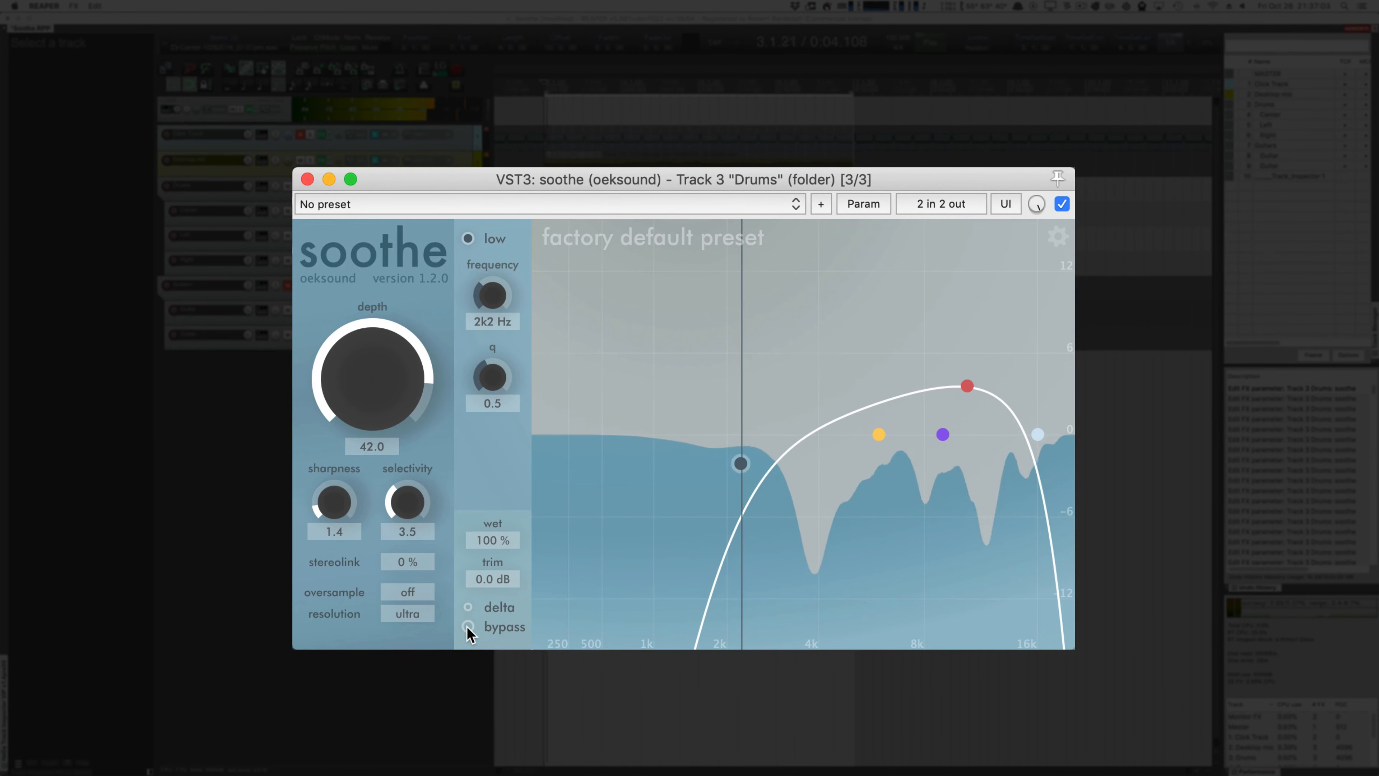
click(467, 627)
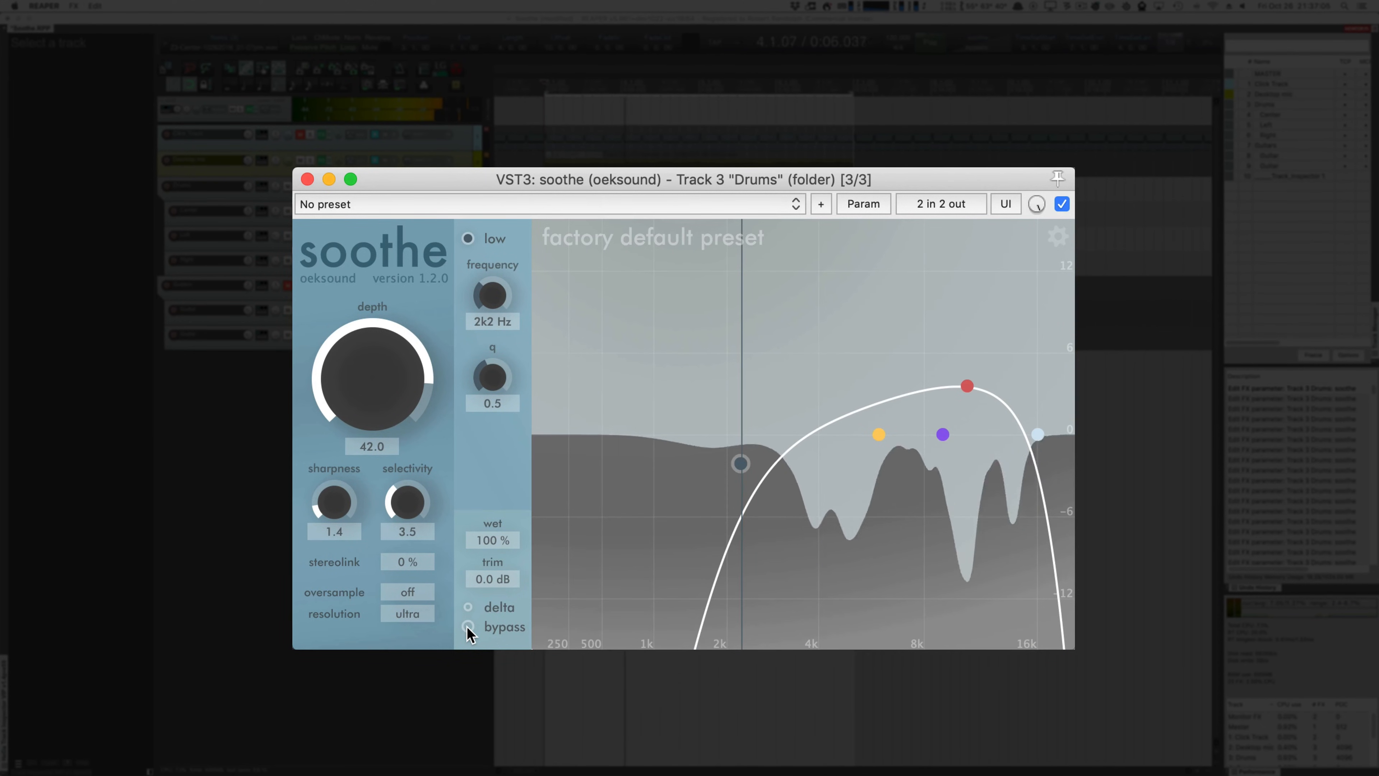
click(468, 627)
click(467, 626)
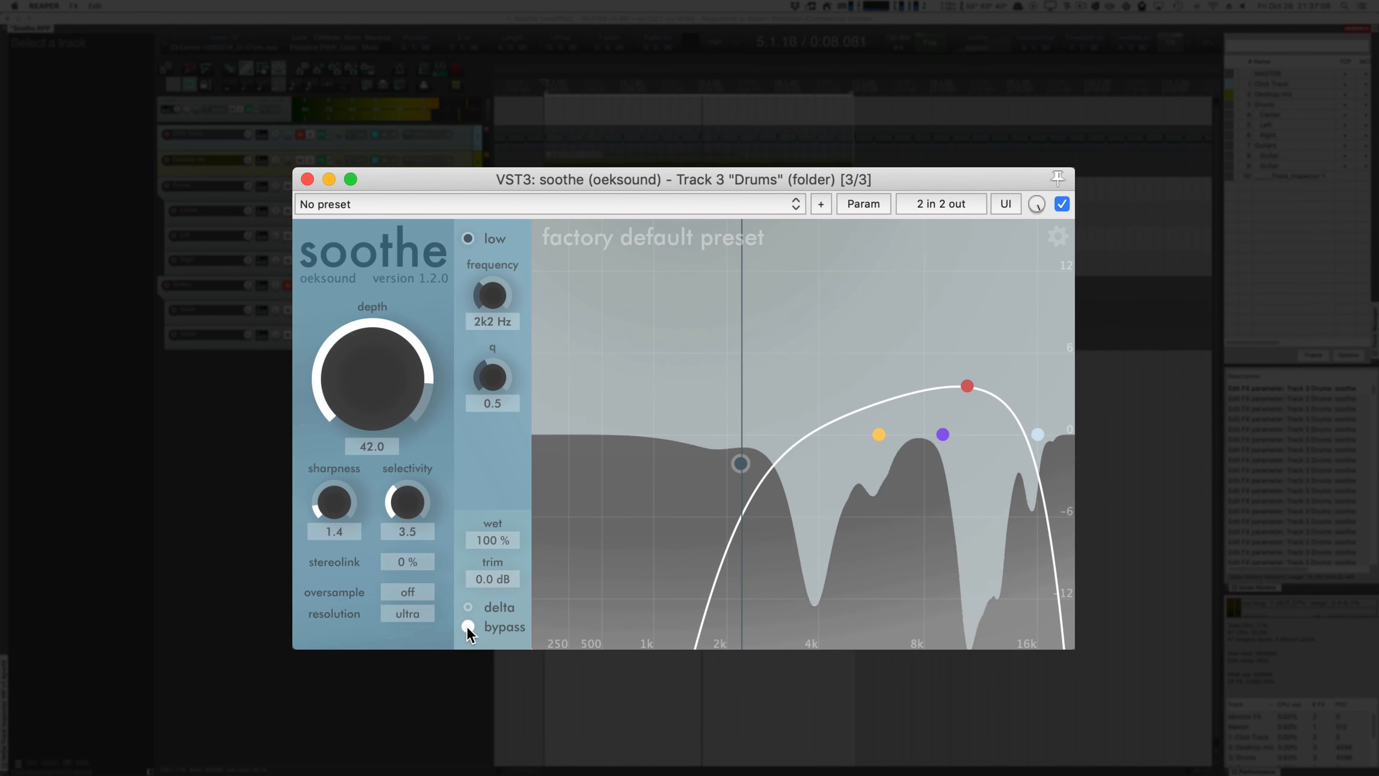
click(467, 627)
click(467, 627)
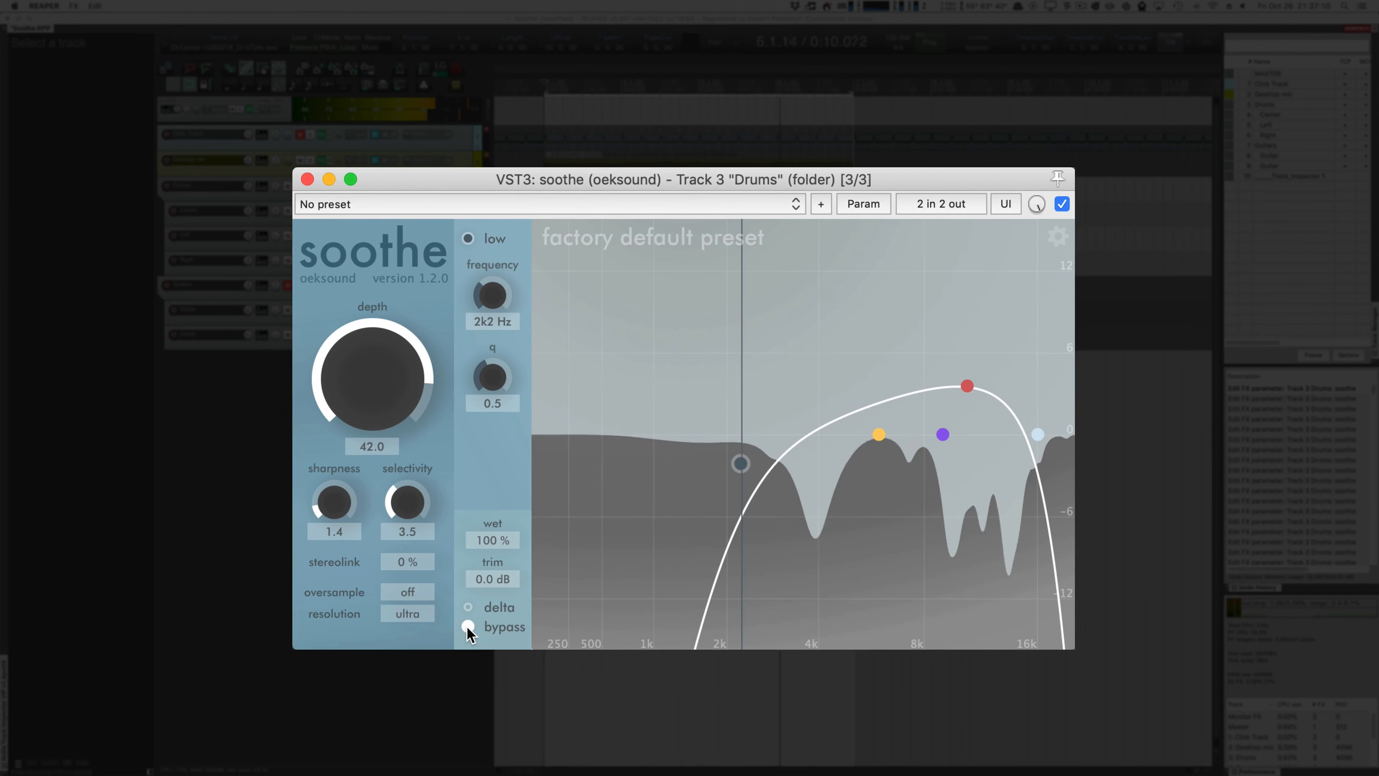
click(468, 627)
click(467, 627)
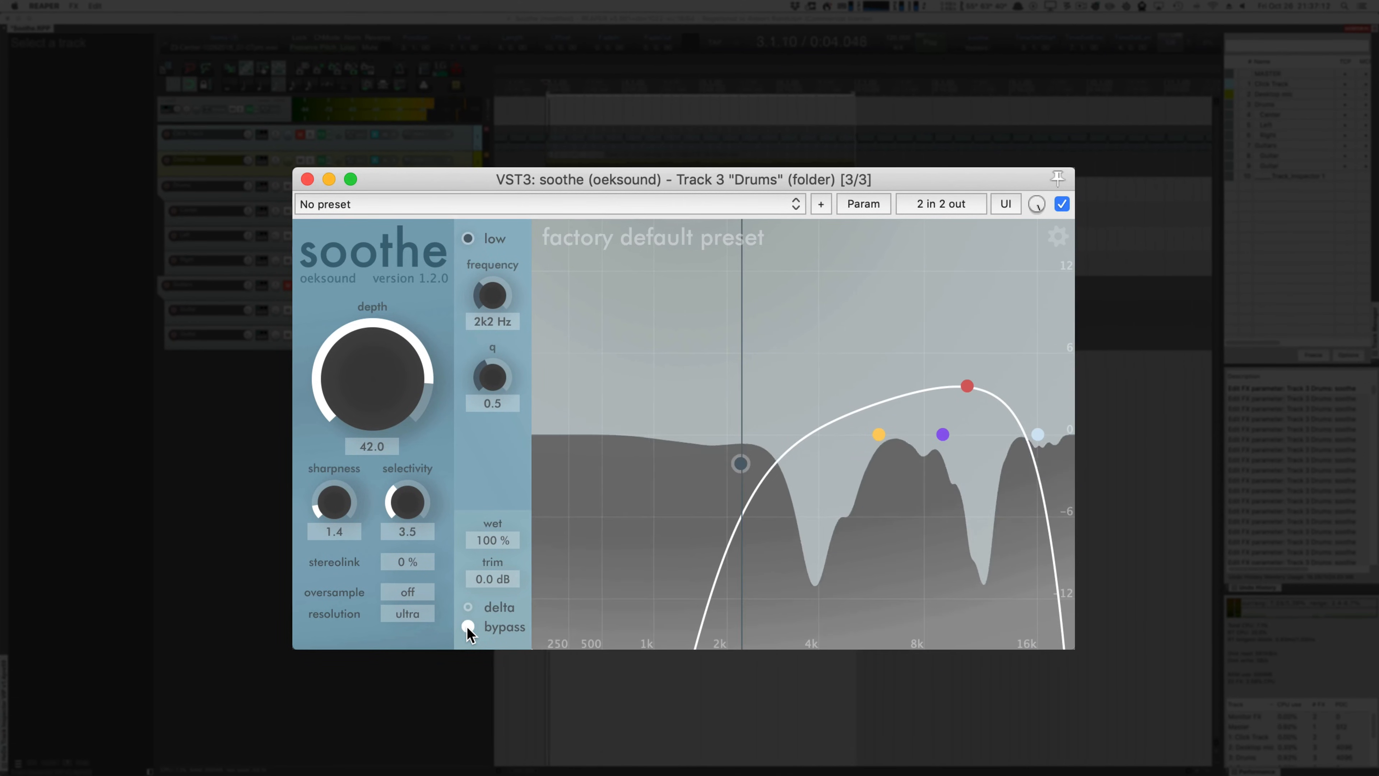
click(468, 627)
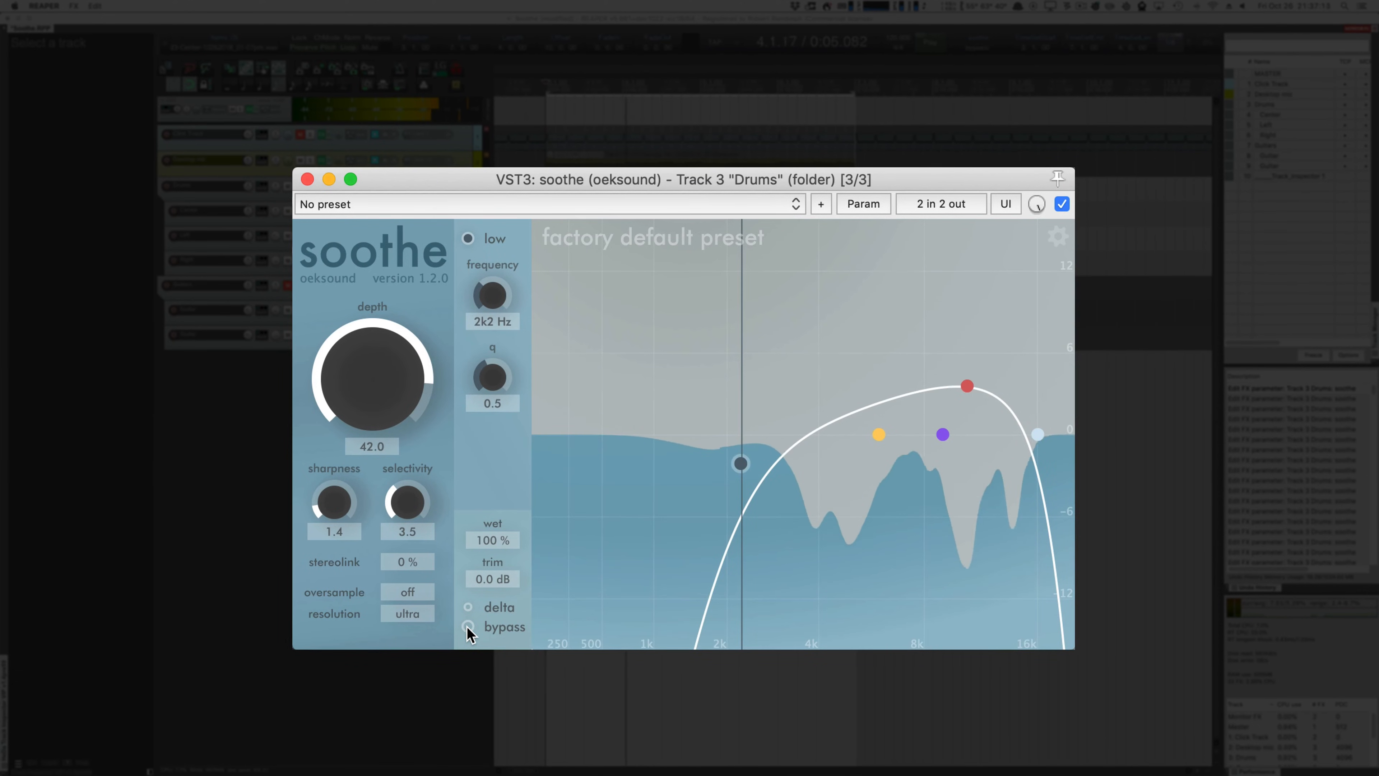
key(space)
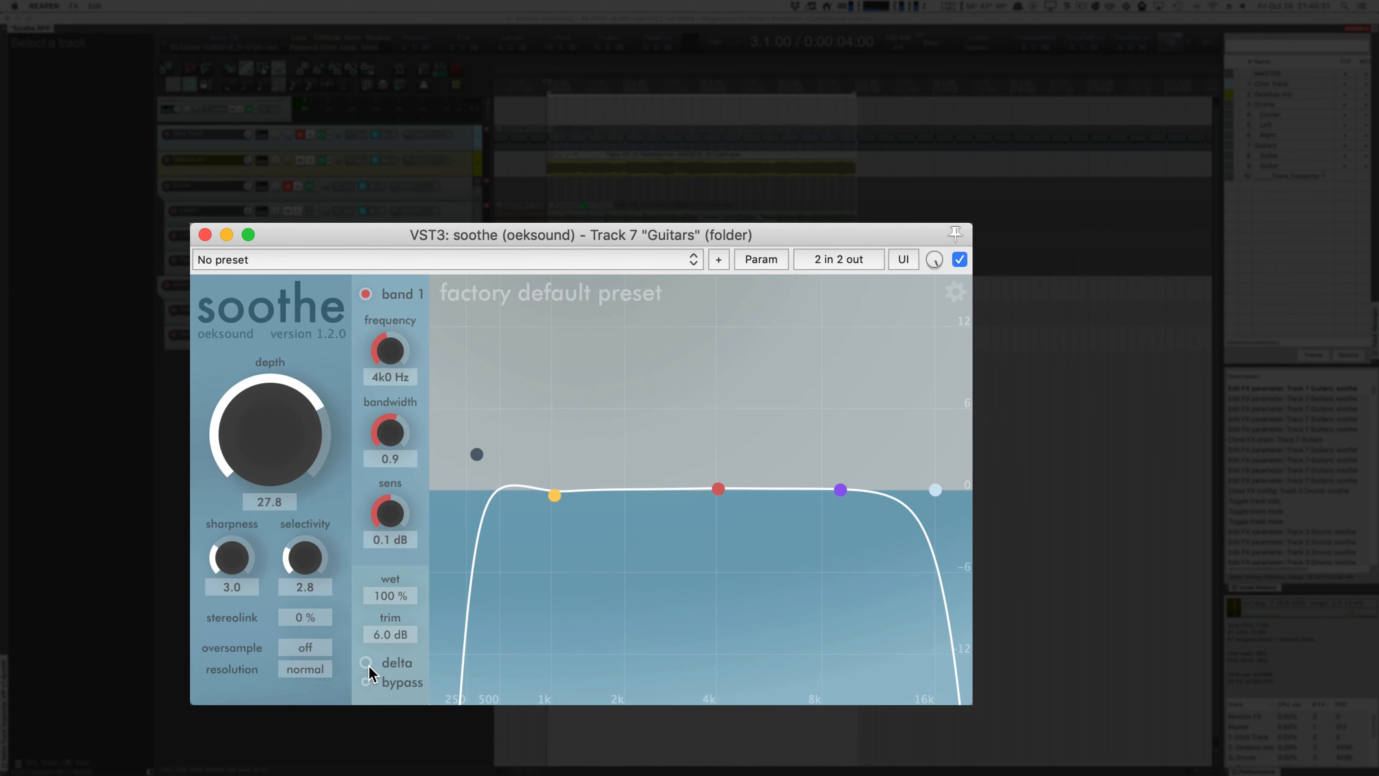
Step: Play the loop and compare the Guitars folder with and without soothe by alternating its bypass, ending bypassed, and stop playback
key(space)
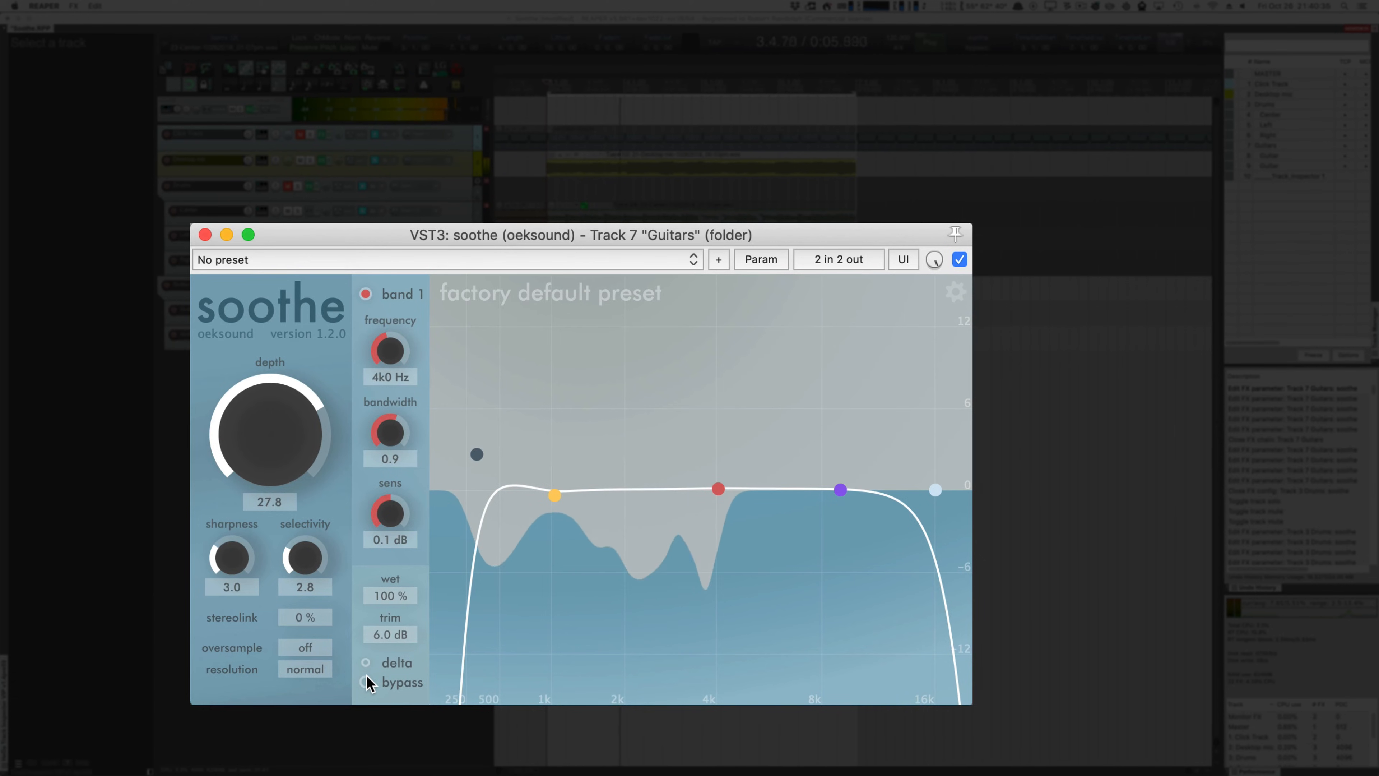
click(366, 682)
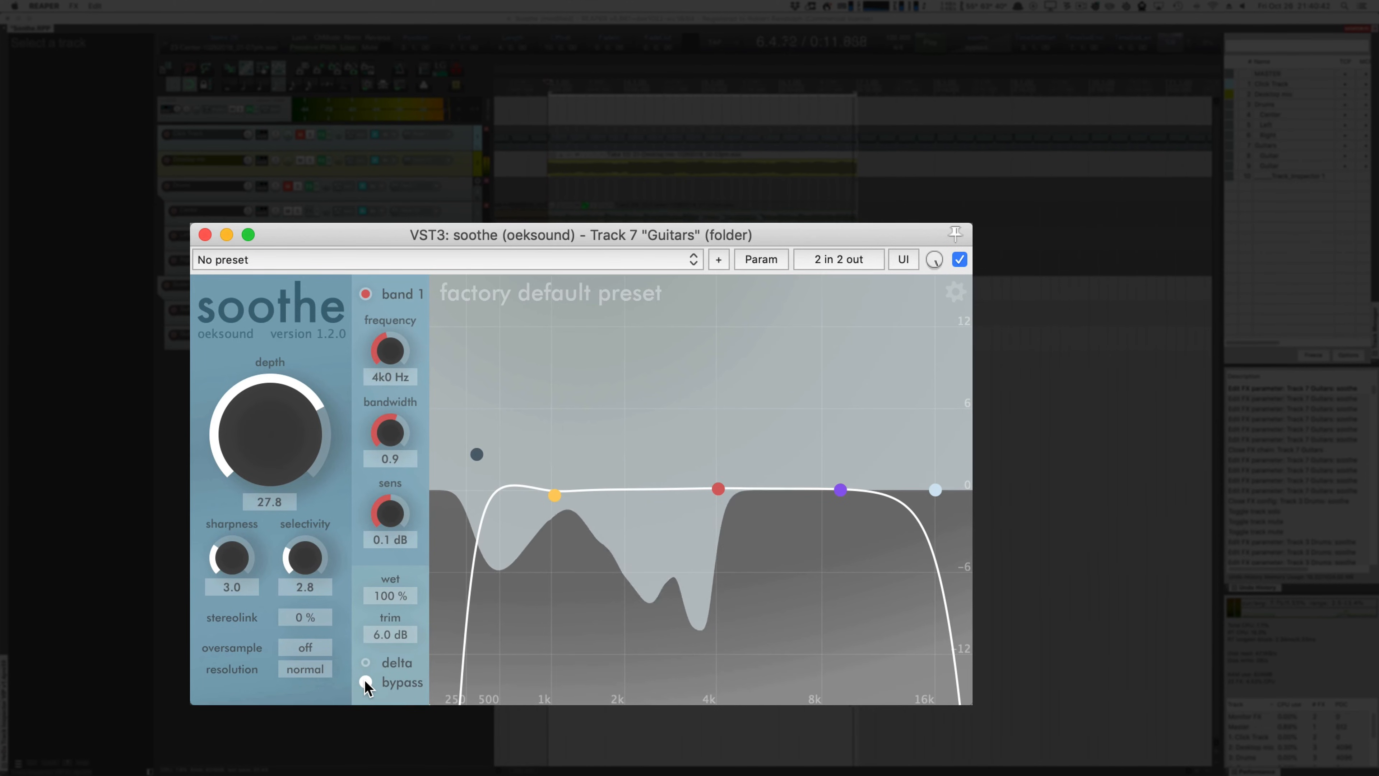
click(365, 682)
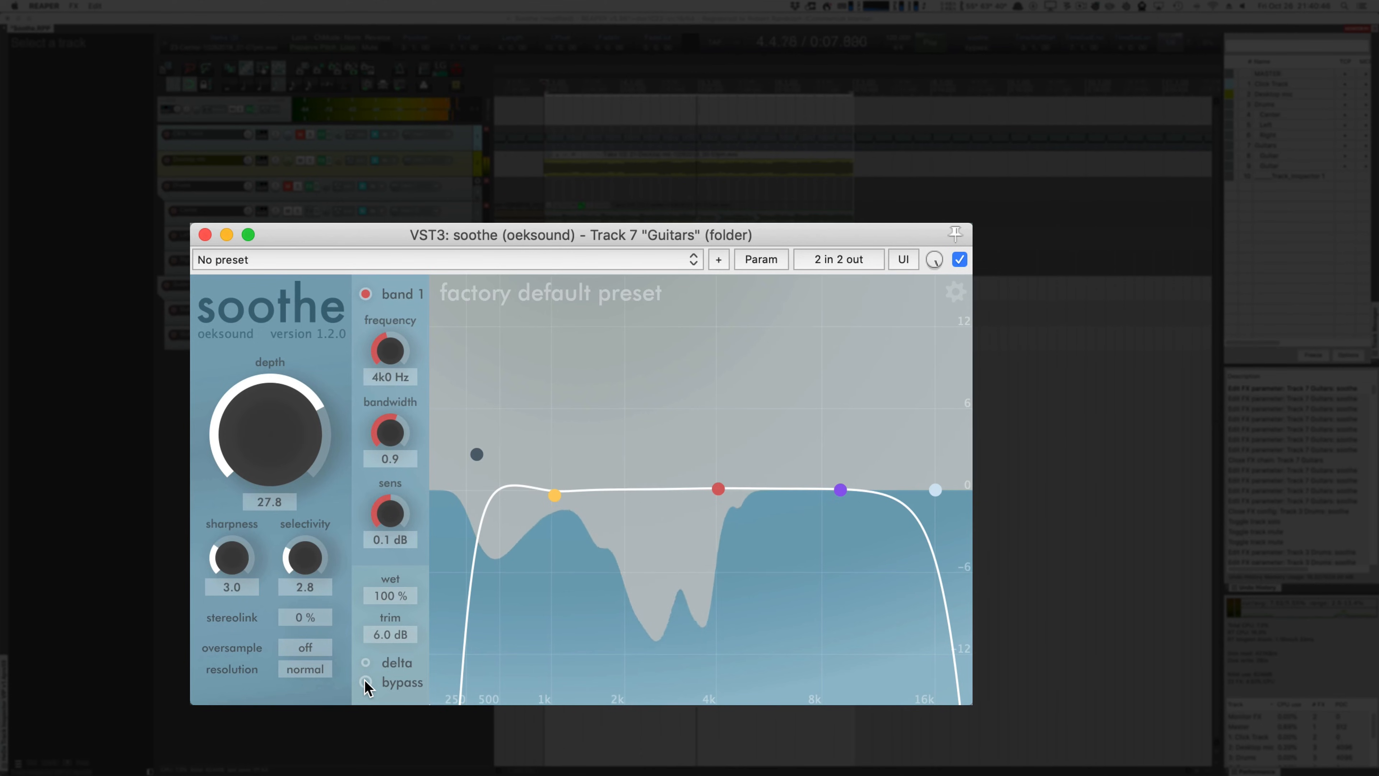
click(365, 681)
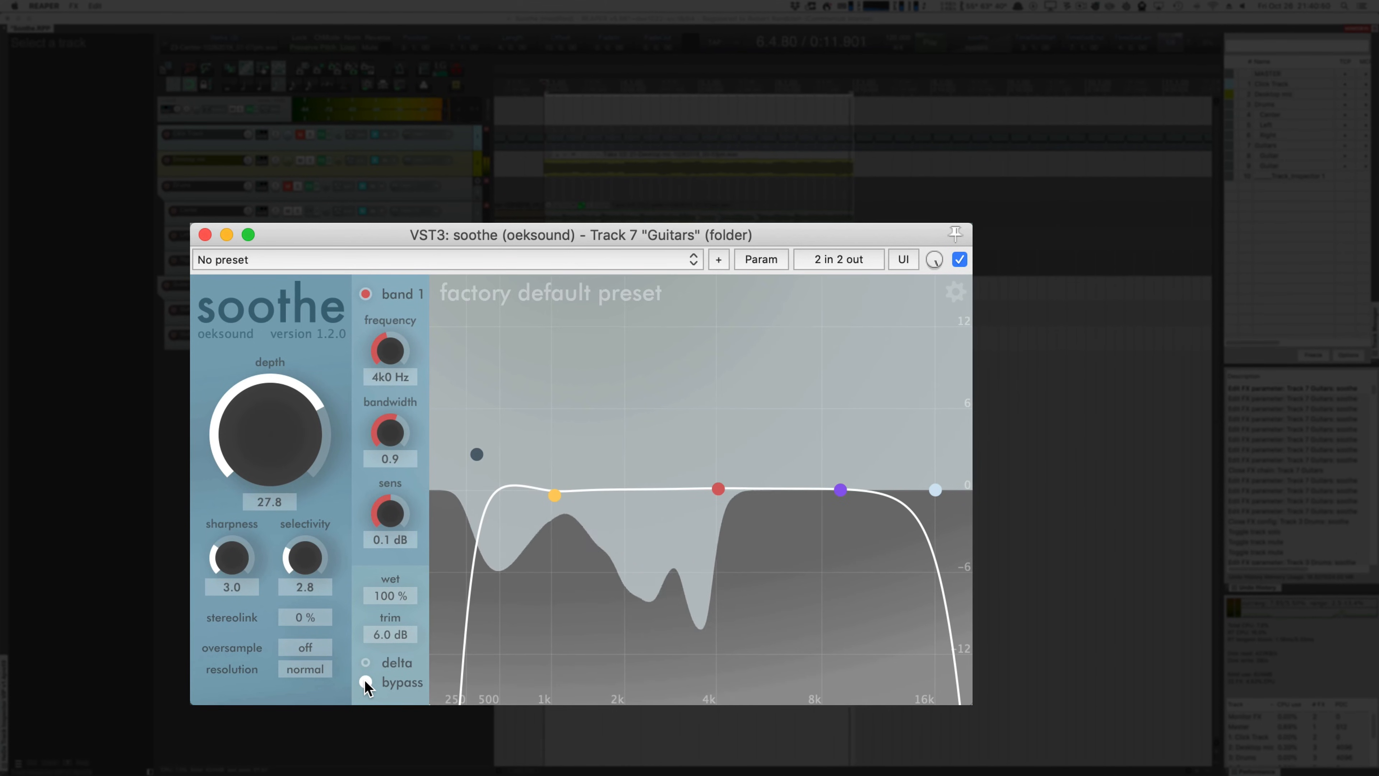
click(365, 681)
click(365, 681)
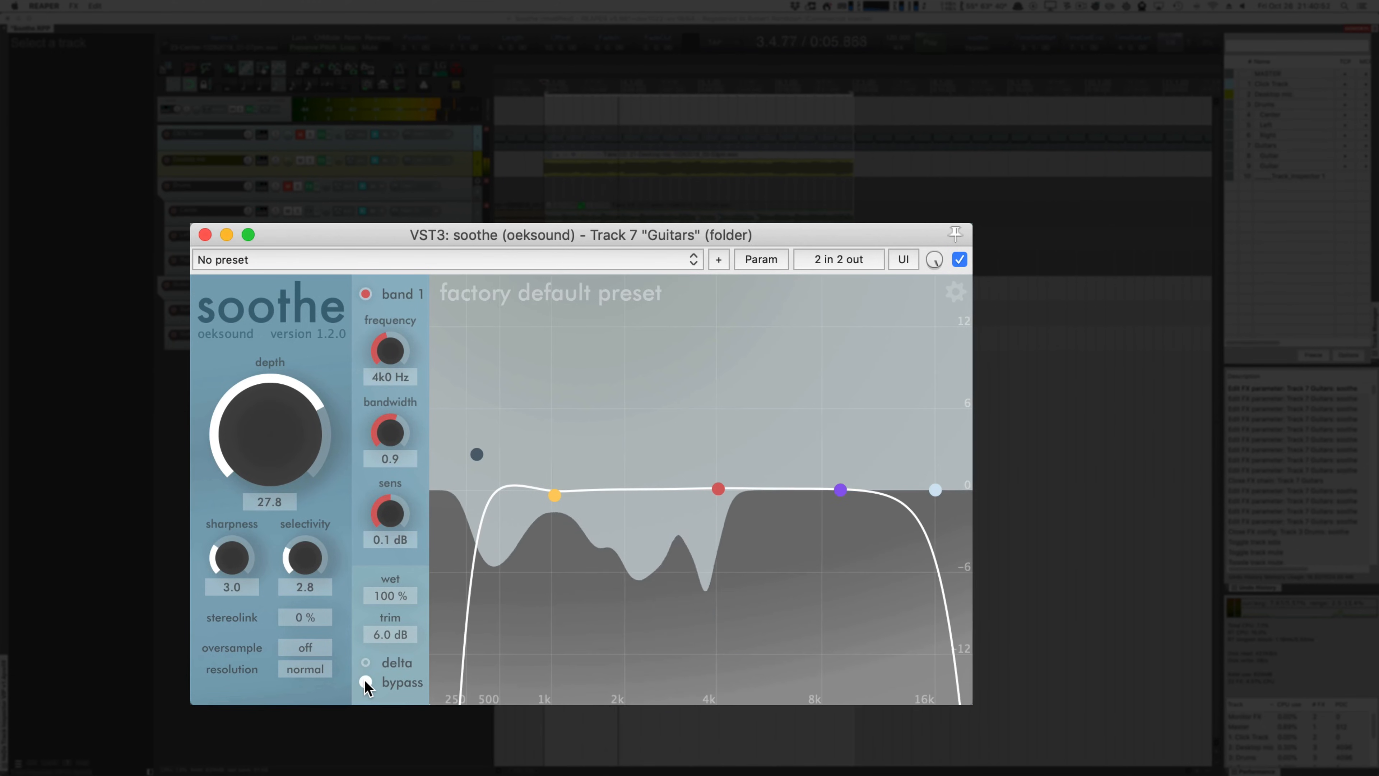
click(365, 681)
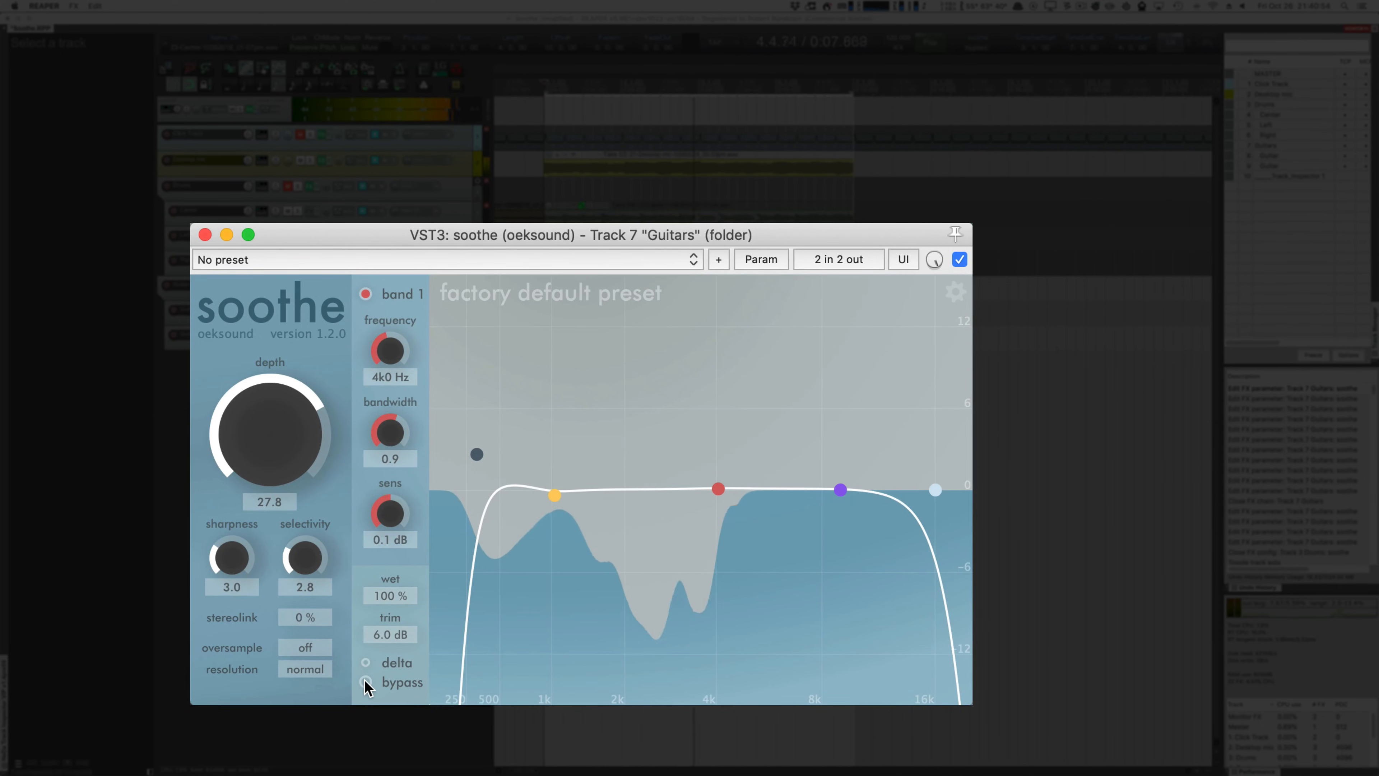
click(365, 682)
click(365, 682)
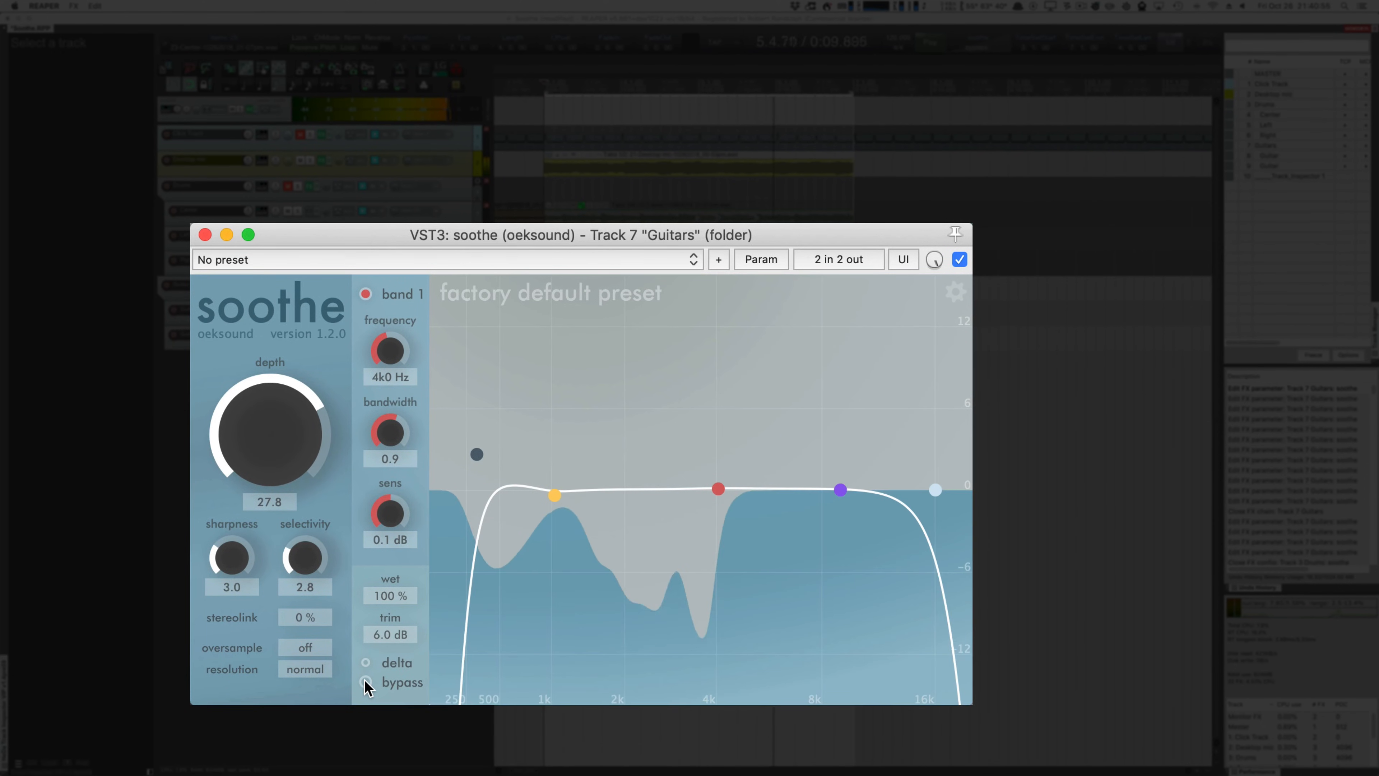
click(365, 682)
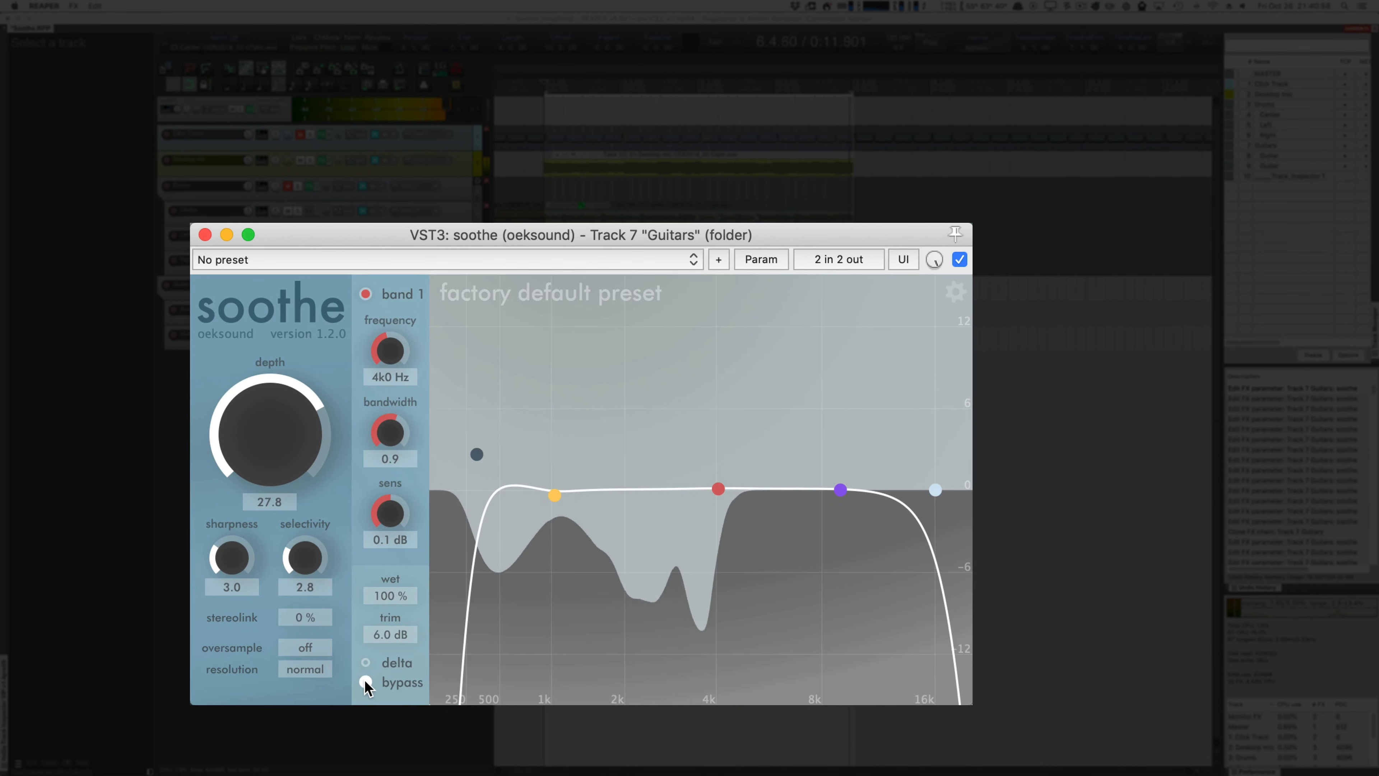
click(365, 682)
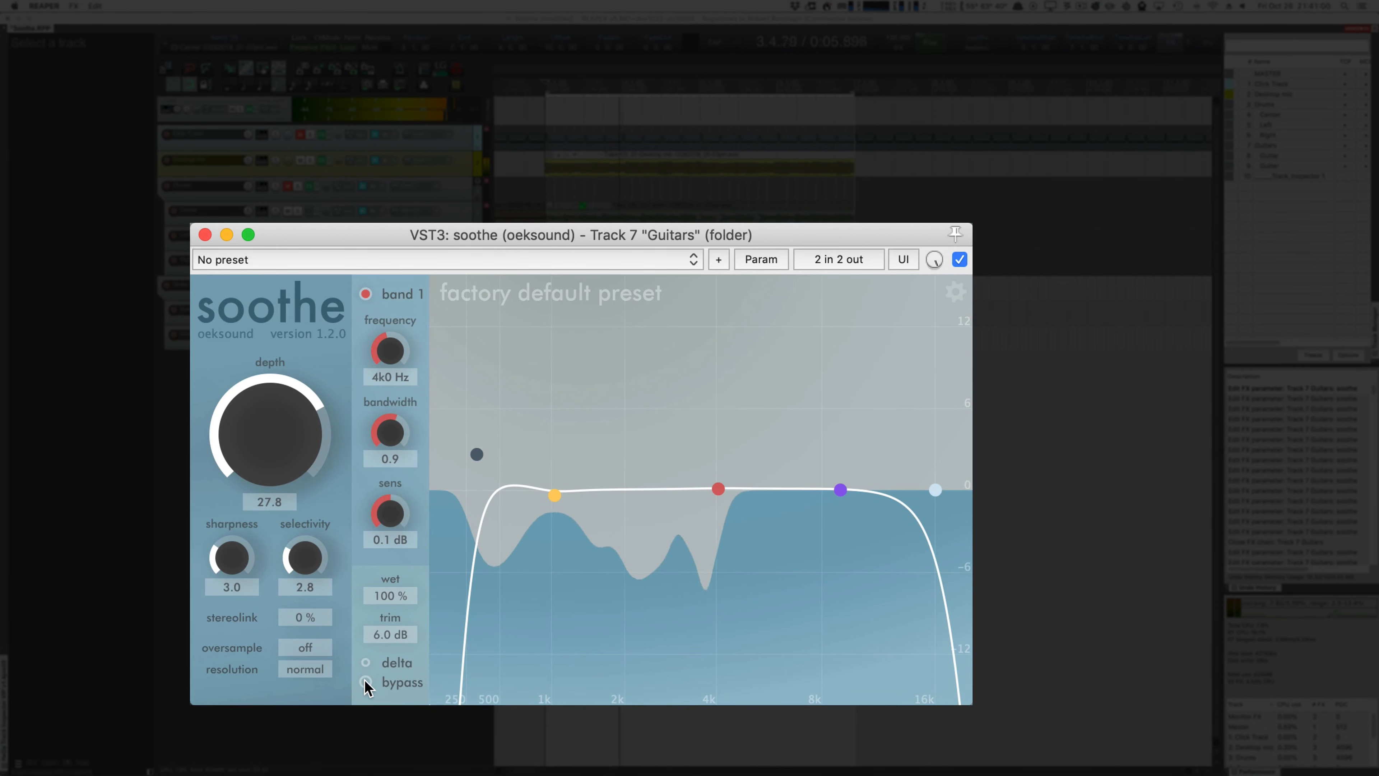
click(365, 681)
key(space)
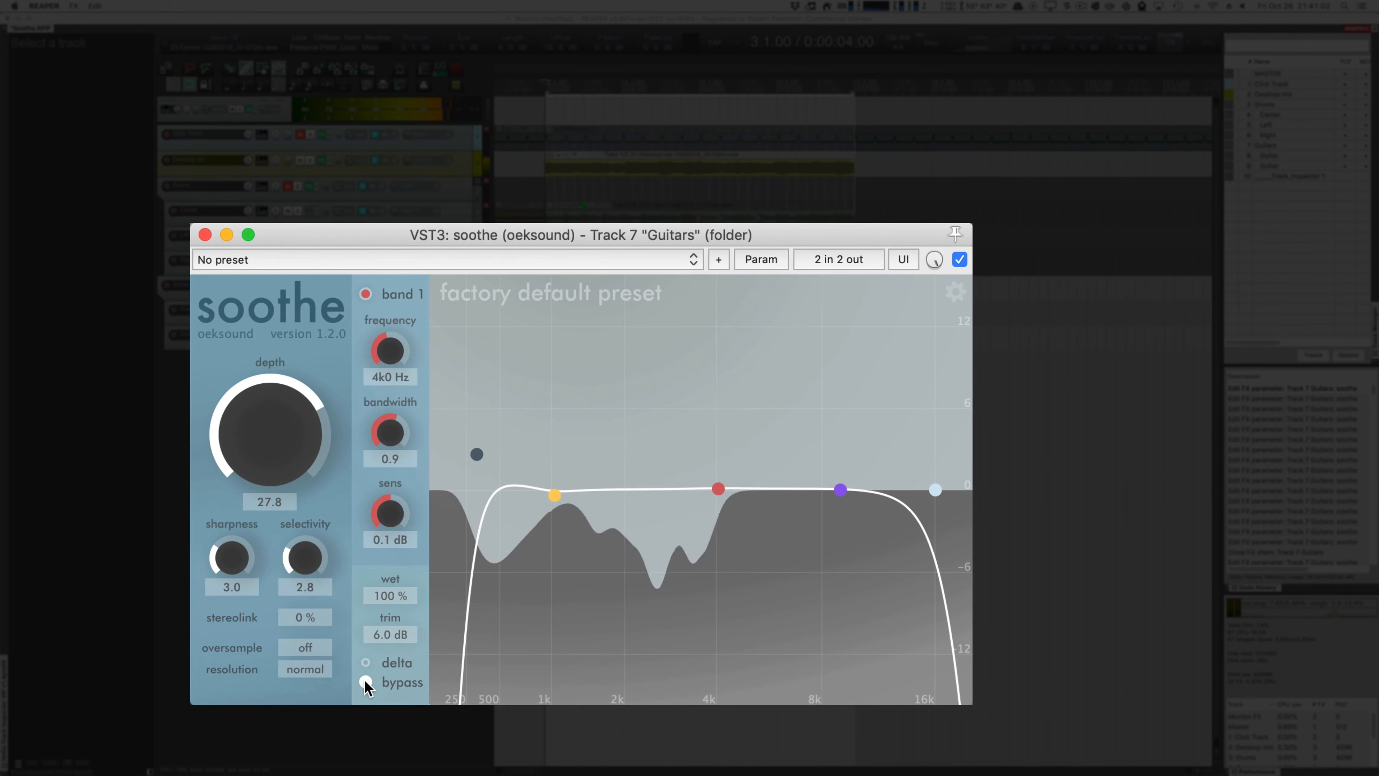